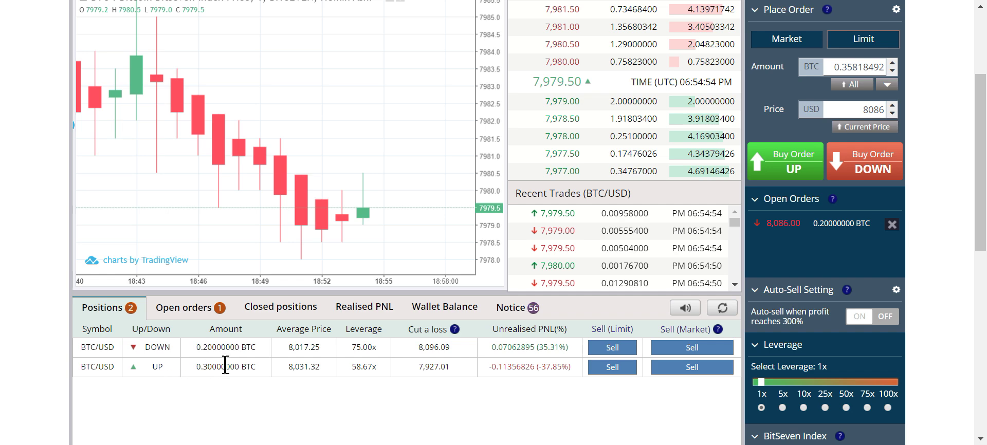
- Check the pending orders and the DOWN 0.2 / UP 0.3 BTC positions, panning through earlier candles
{"action": "left_click", "coordinate": [185, 308]}
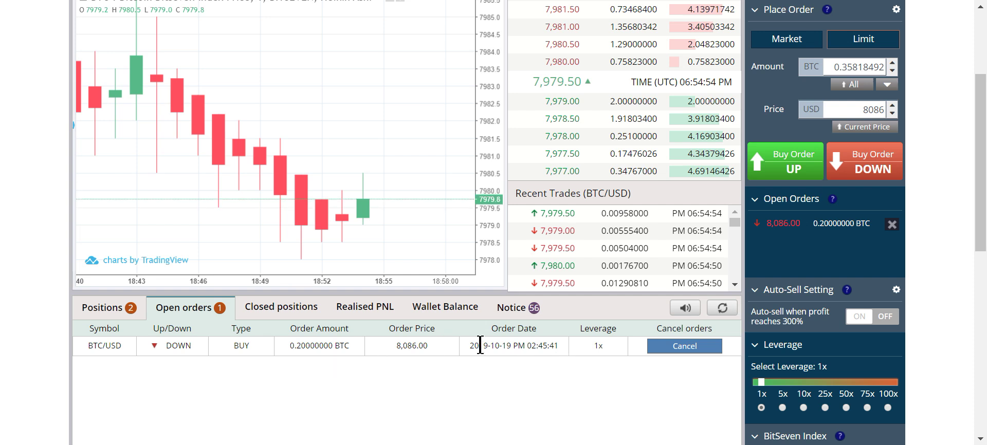
{"action": "left_click", "coordinate": [106, 310]}
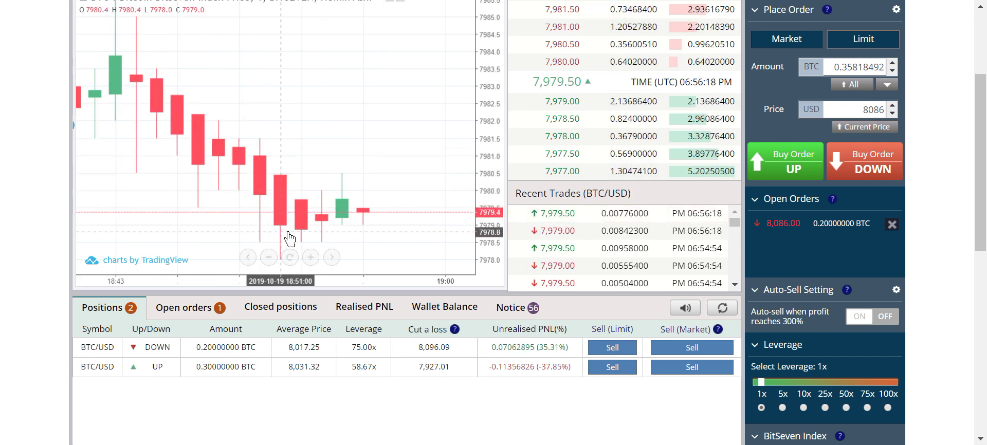
{"action": "left_click_drag", "start_coordinate": [234, 184], "coordinate": [453, 211]}
{"action": "left_click", "coordinate": [462, 257]}
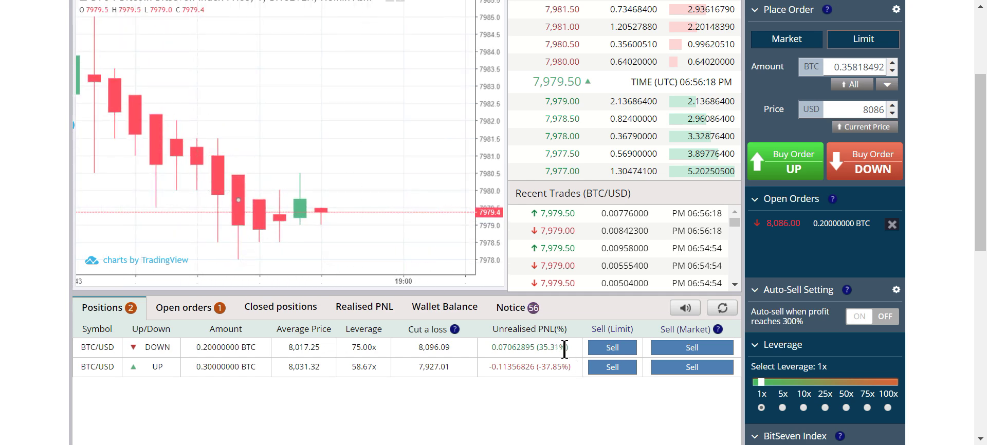
{"action": "left_click_drag", "start_coordinate": [316, 229], "coordinate": [266, 230]}
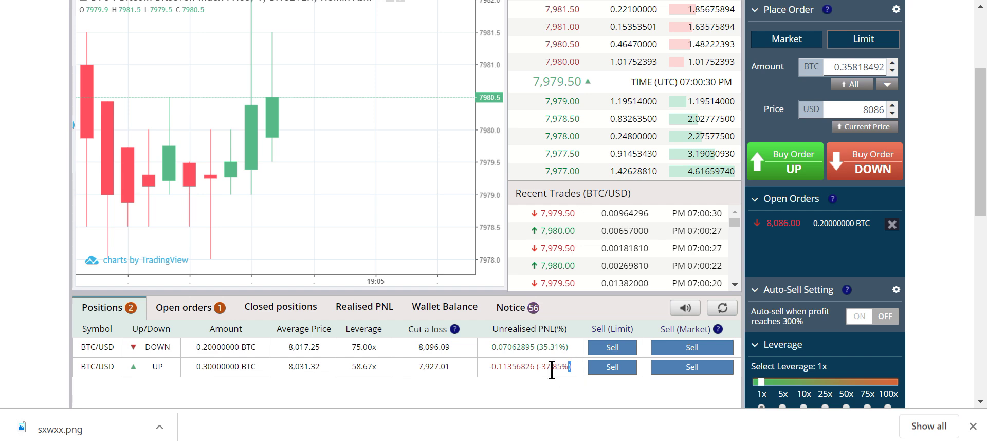
{"action": "left_click_drag", "start_coordinate": [575, 366], "coordinate": [486, 368]}
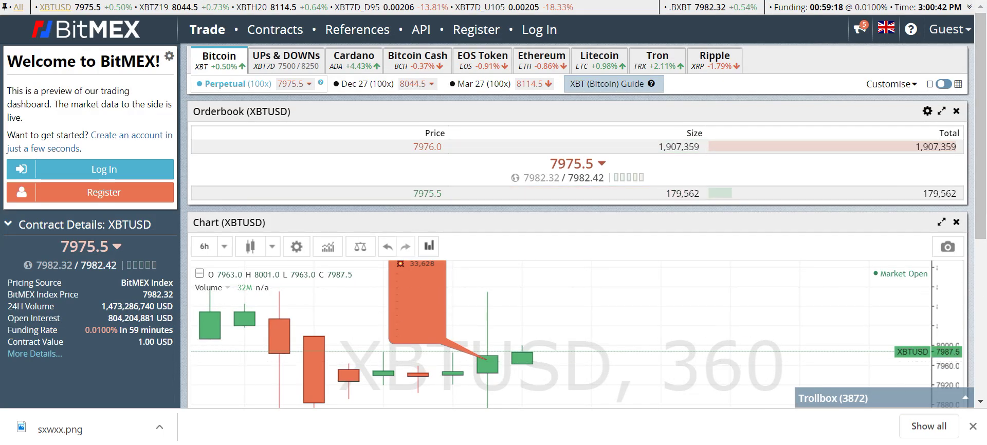
{"action": "scroll", "coordinate": [851, 244], "scroll_direction": "down", "scroll_amount": 2}
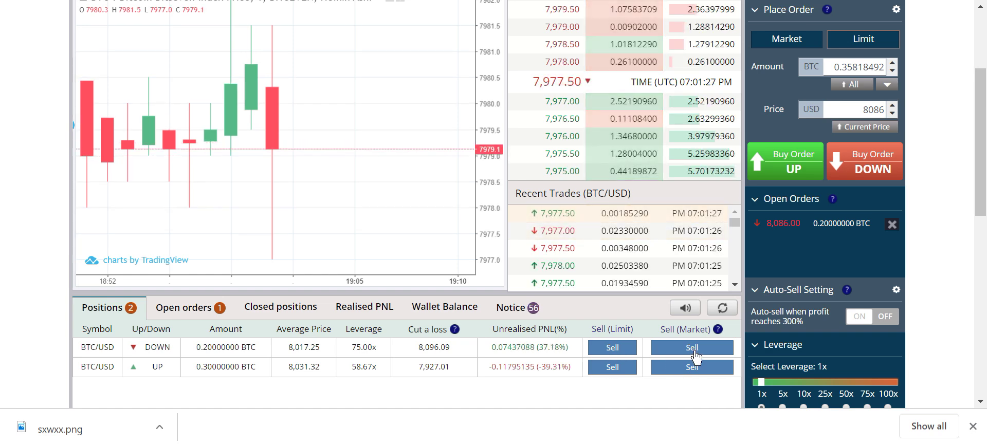
- Close the DOWN 0.2 BTC position with a limit sell at the current price 7977.5
{"action": "left_click", "coordinate": [627, 354]}
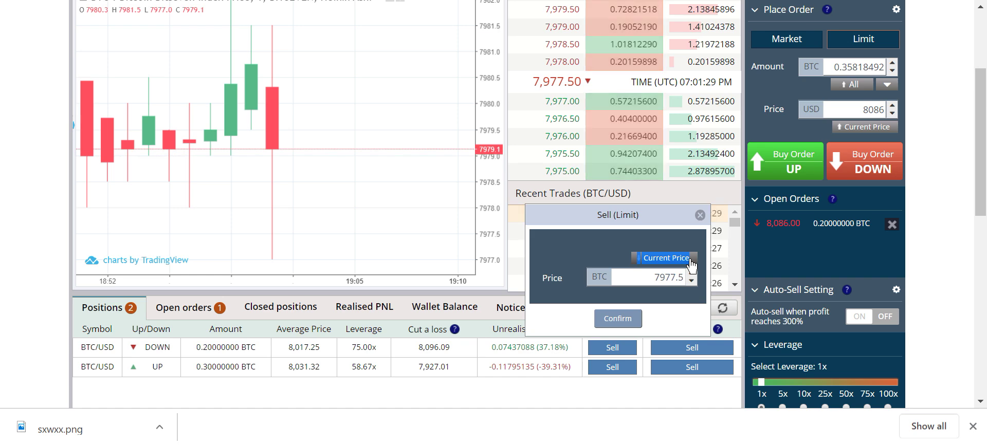
{"action": "scroll", "coordinate": [825, 144], "scroll_direction": "up", "scroll_amount": 3}
{"action": "scroll", "coordinate": [799, 129], "scroll_direction": "down", "scroll_amount": 3}
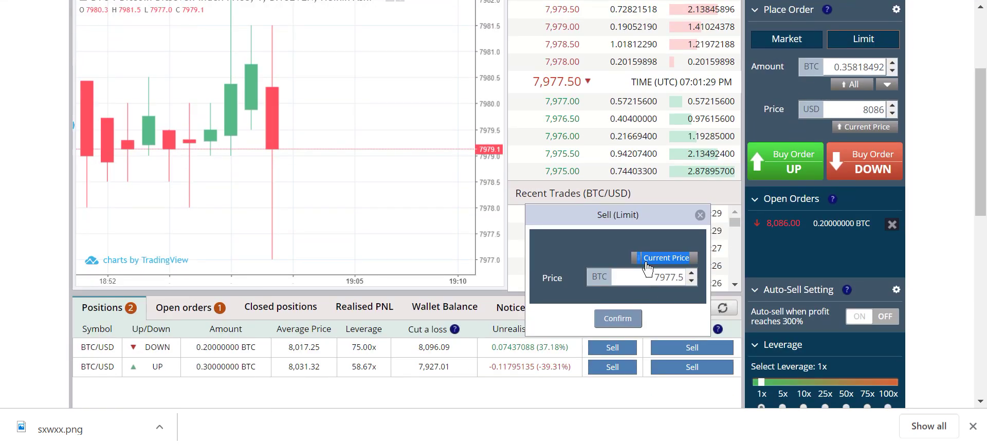
{"action": "left_click", "coordinate": [618, 318]}
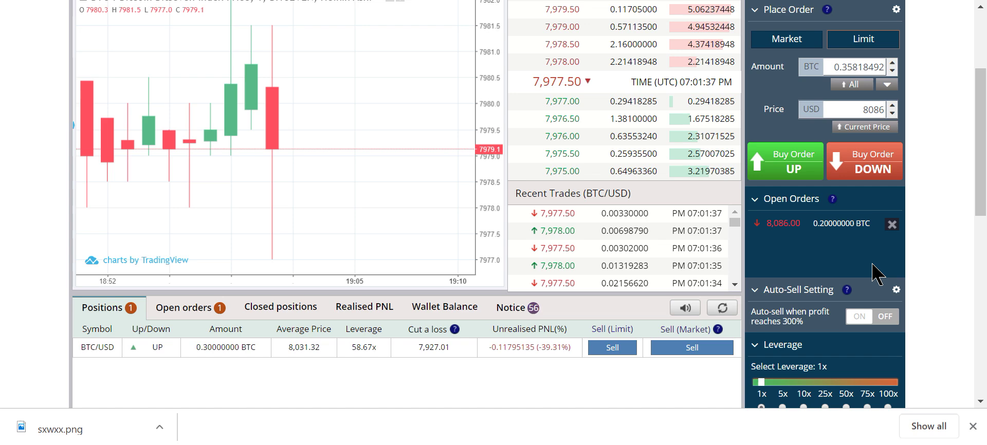
- Cancel the pending DOWN 0.2 BTC buy order at 8,086, then return to the positions list
{"action": "scroll", "coordinate": [867, 301], "scroll_direction": "up", "scroll_amount": 3}
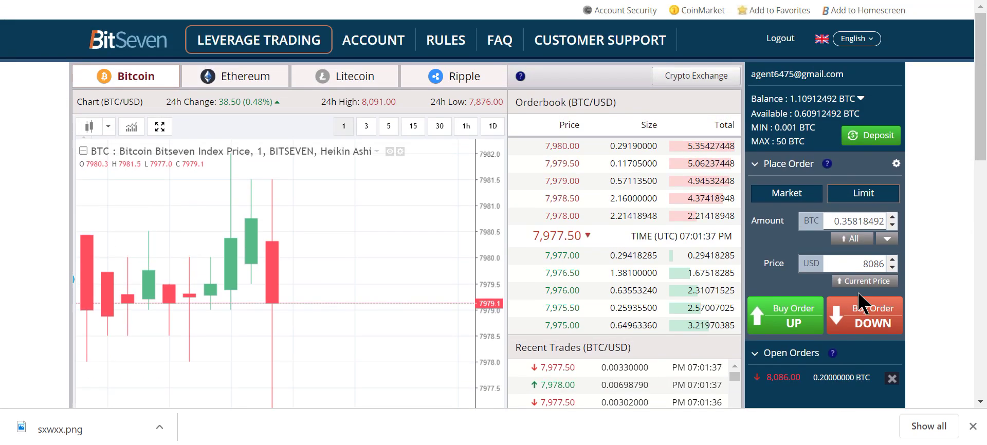
{"action": "scroll", "coordinate": [810, 128], "scroll_direction": "down", "scroll_amount": 3}
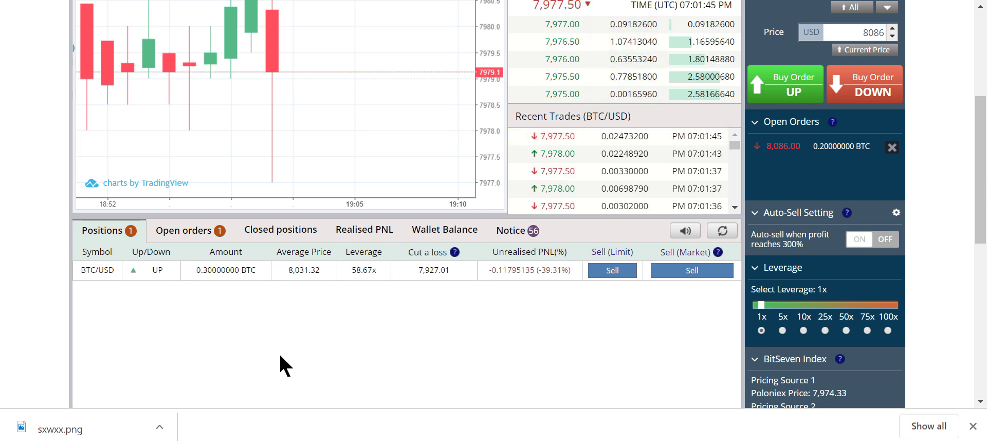
{"action": "left_click", "coordinate": [195, 234]}
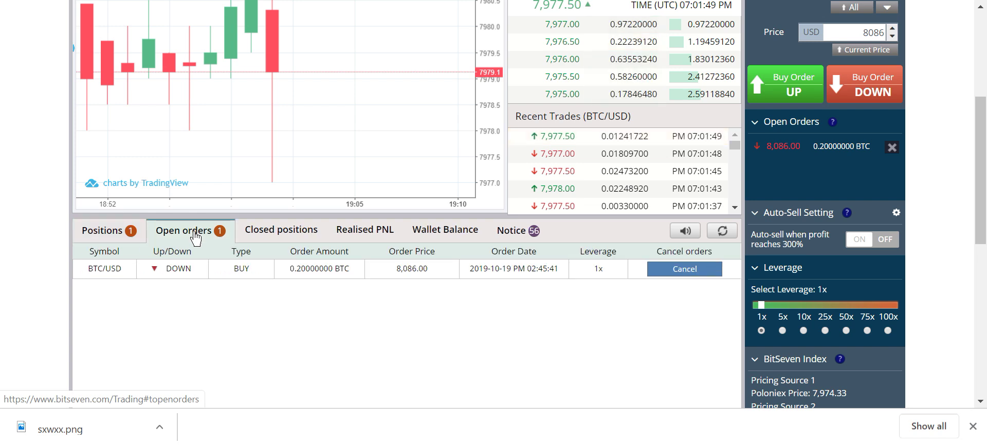
{"action": "left_click", "coordinate": [689, 270]}
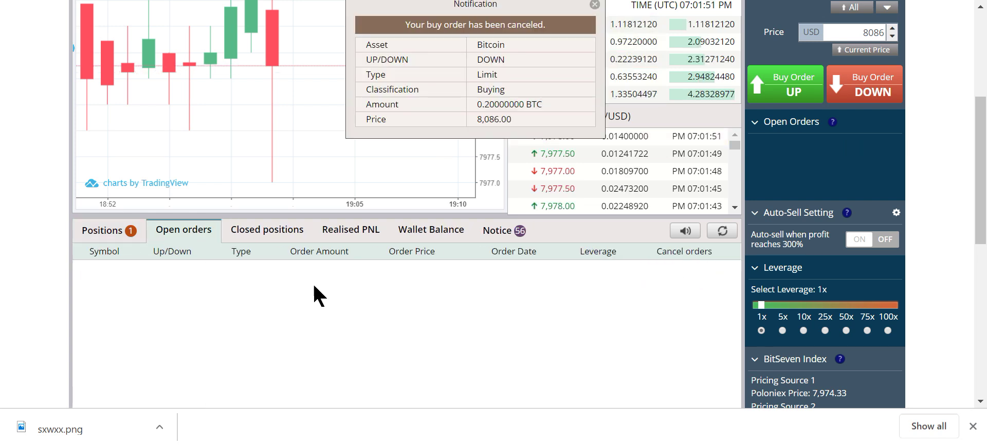
{"action": "left_click", "coordinate": [114, 233]}
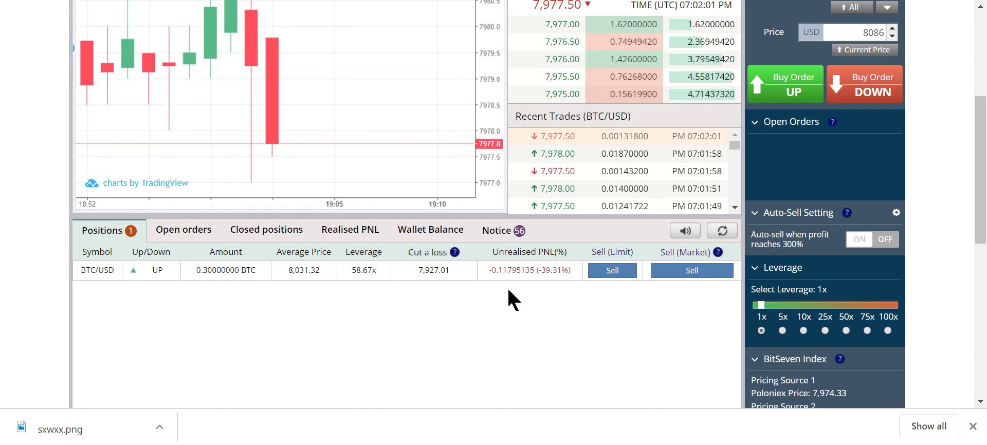
- Place a DOWN limit order with amount 0.3 BTC and price 7937
{"action": "scroll", "coordinate": [892, 116], "scroll_direction": "up", "scroll_amount": 3}
{"action": "left_click", "coordinate": [863, 38]}
{"action": "left_click_drag", "start_coordinate": [880, 66], "coordinate": [834, 67]}
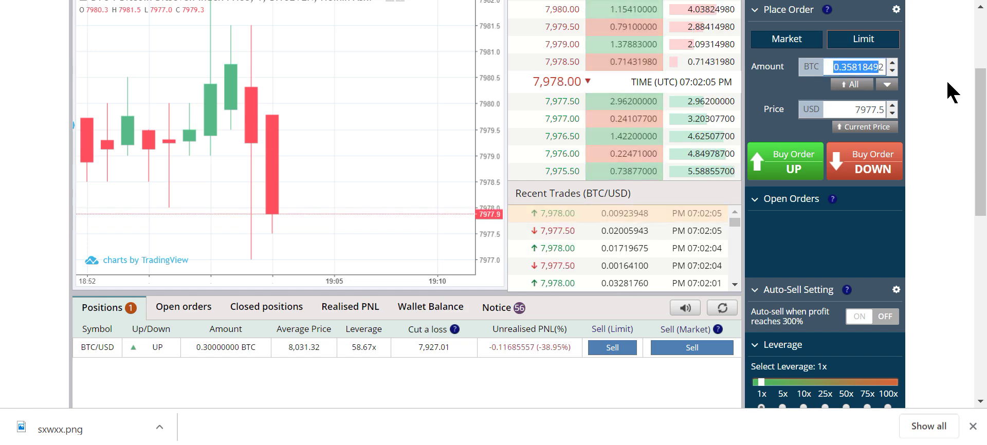
{"action": "left_click_drag", "start_coordinate": [952, 92], "coordinate": [980, 92]}
{"action": "type", "text": "30"}
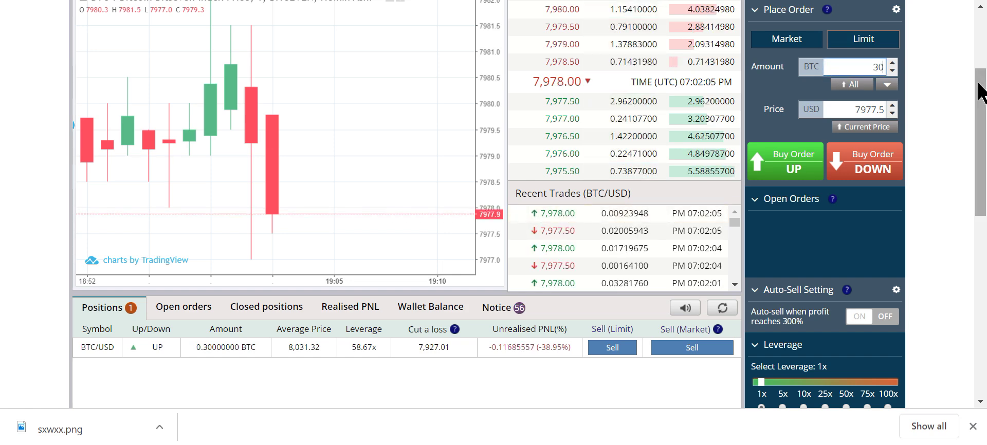
{"action": "left_click_drag", "start_coordinate": [860, 110], "coordinate": [926, 113]}
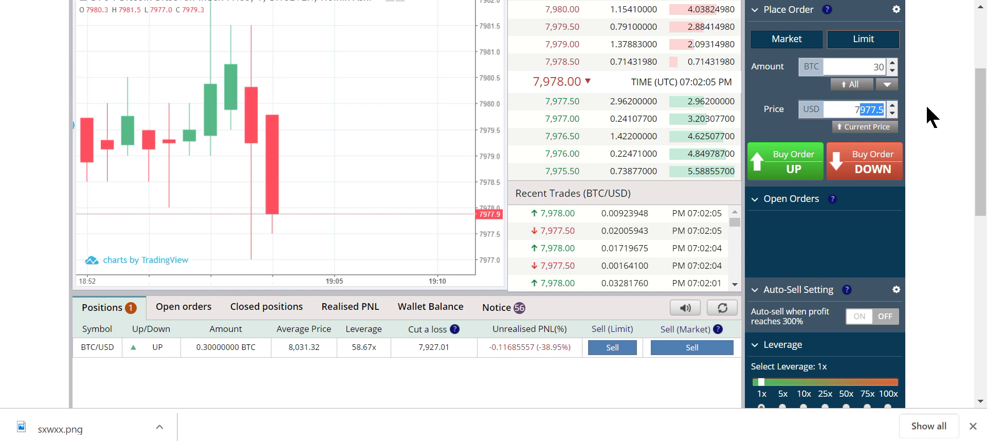
{"action": "type", "text": "9"}
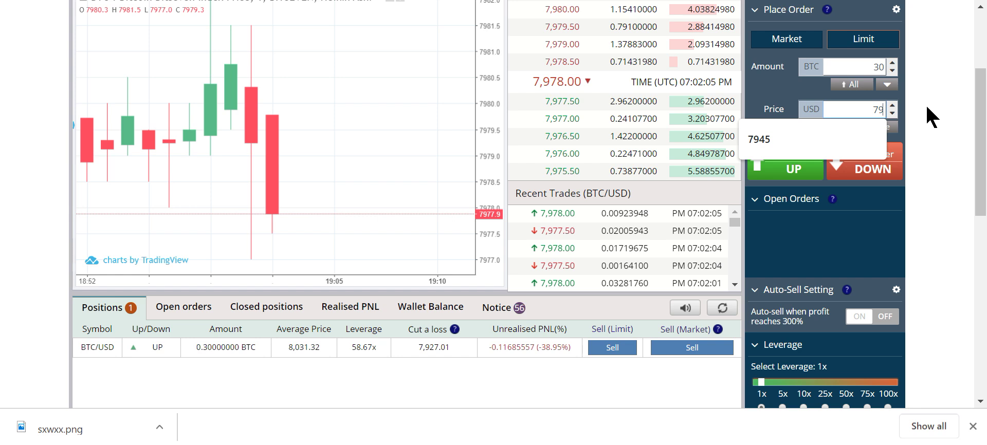
{"action": "type", "text": "37"}
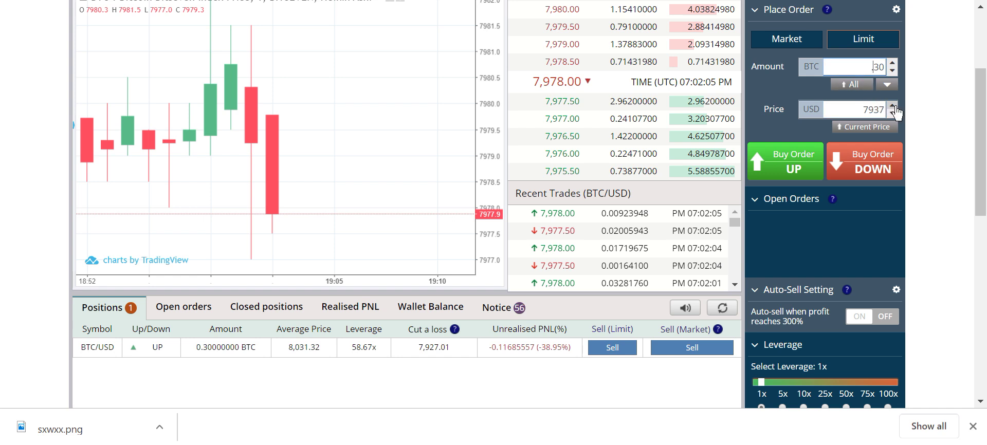
{"action": "left_click", "coordinate": [867, 178]}
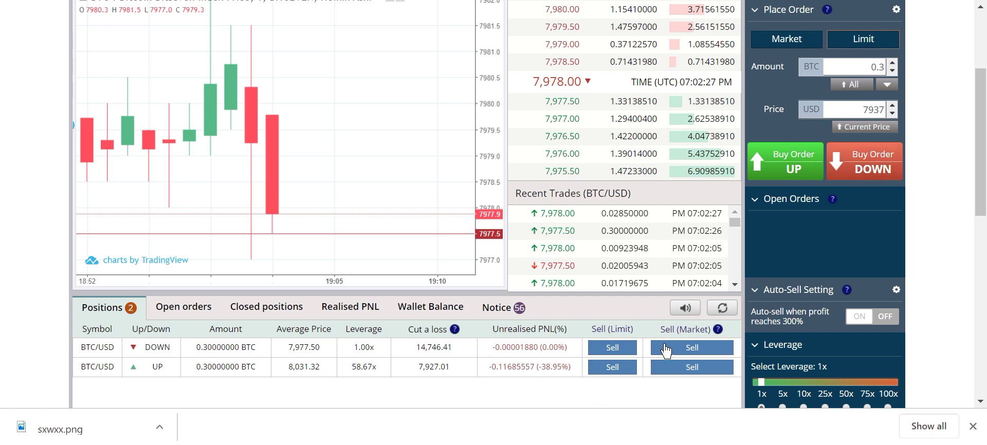
- Market-sell the new DOWN position, then place a 0.3 BTC UP limit order at 7937
{"action": "left_click", "coordinate": [692, 354]}
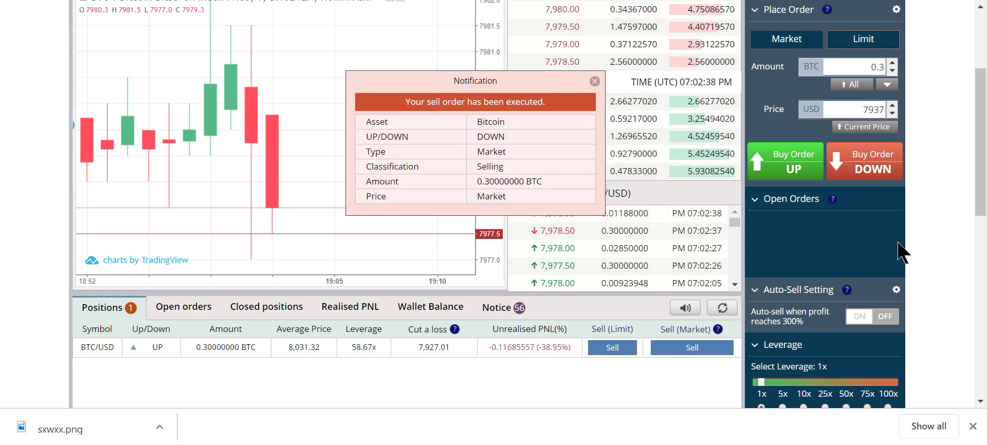
{"action": "scroll", "coordinate": [762, 343], "scroll_direction": "down", "scroll_amount": 2}
{"action": "scroll", "coordinate": [976, 214], "scroll_direction": "up", "scroll_amount": 5}
{"action": "scroll", "coordinate": [976, 214], "scroll_direction": "down", "scroll_amount": 3}
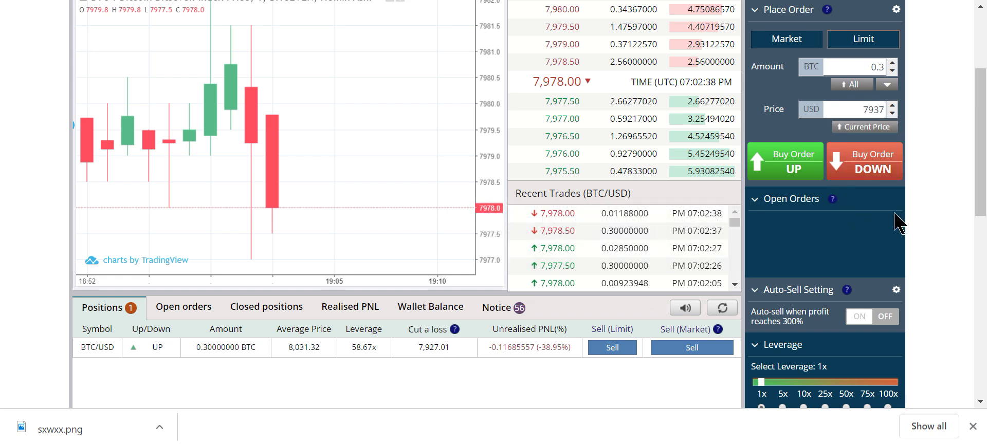
{"action": "left_click", "coordinate": [776, 160]}
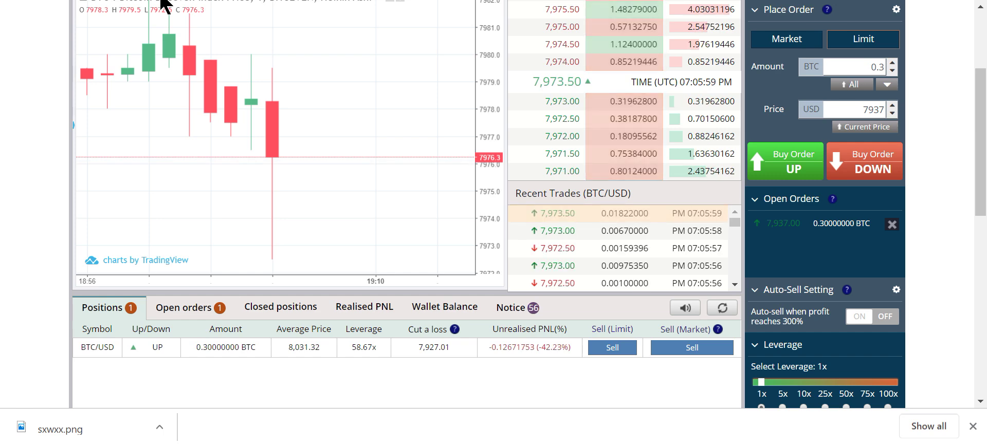
{"action": "scroll", "coordinate": [798, 136], "scroll_direction": "up", "scroll_amount": 2}
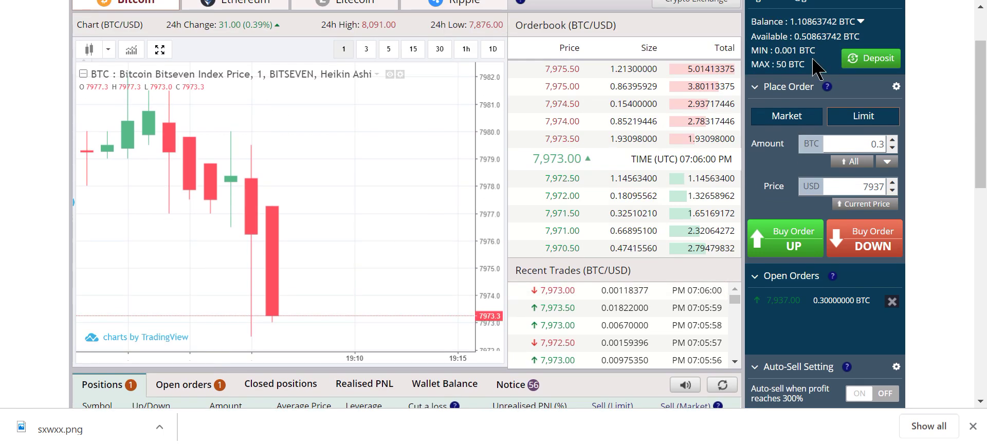
{"action": "scroll", "coordinate": [316, 385], "scroll_direction": "down", "scroll_amount": 3}
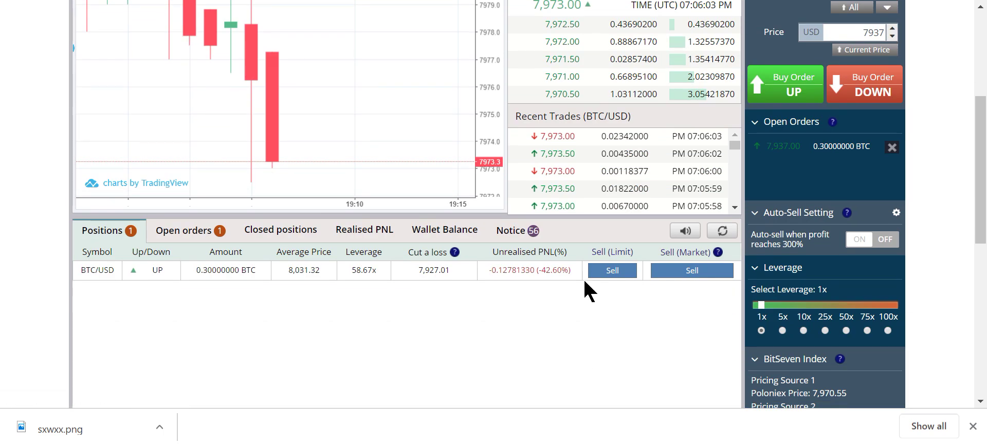